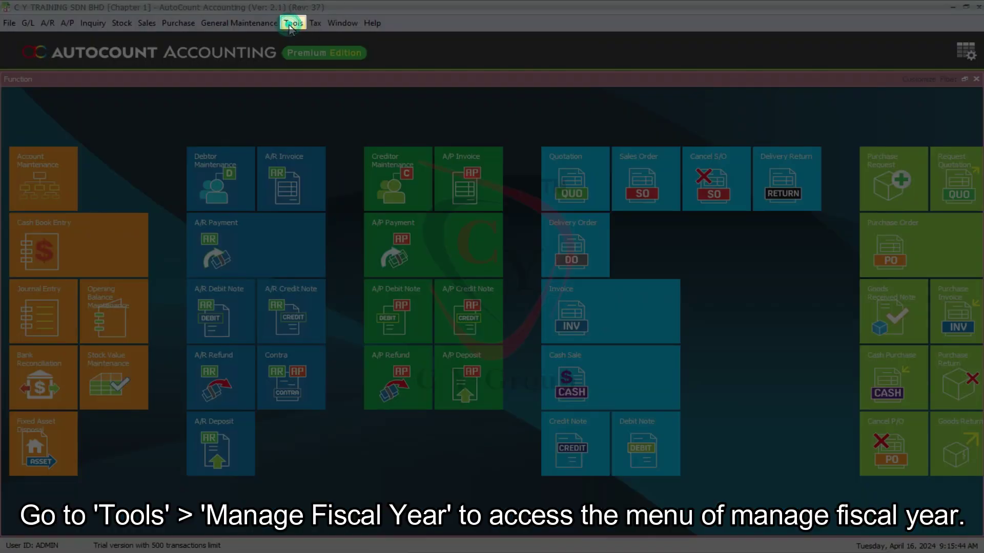
Open Manage Fiscal Year from the Tools menu to view Fiscal Year 2024
left_click(293, 22)
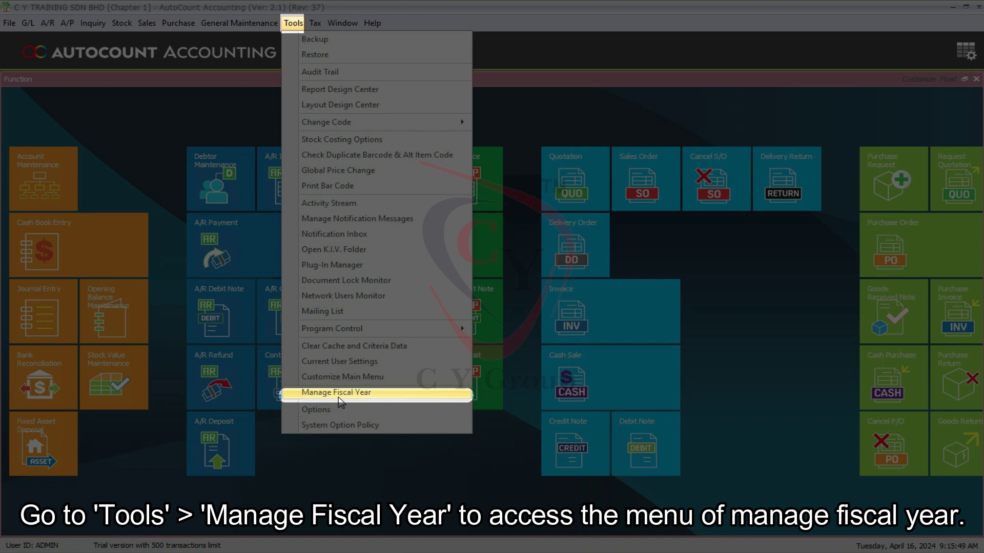
left_click(379, 399)
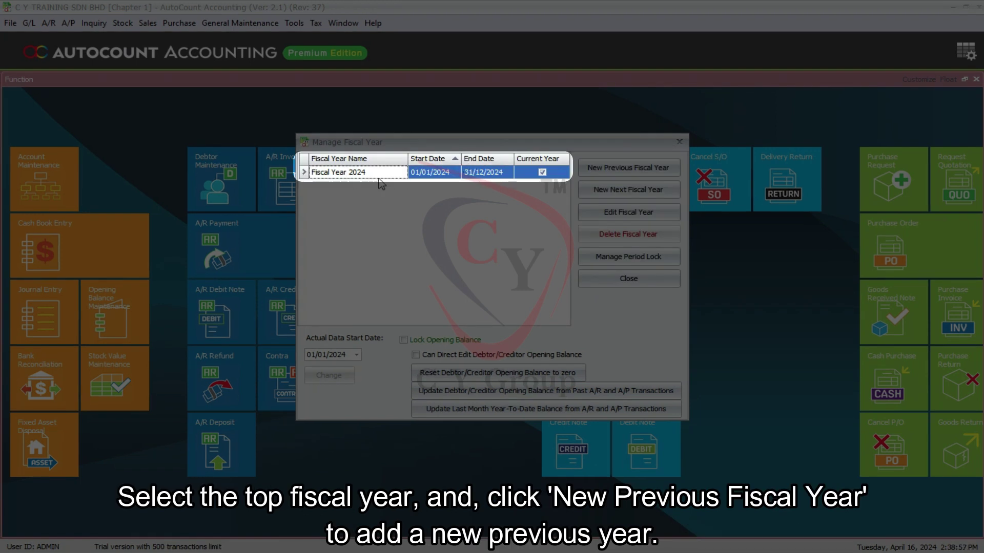
Create the previous fiscal year, 2023 (01/01/2023–31/12/2023), ahead of 2024
left_click(638, 176)
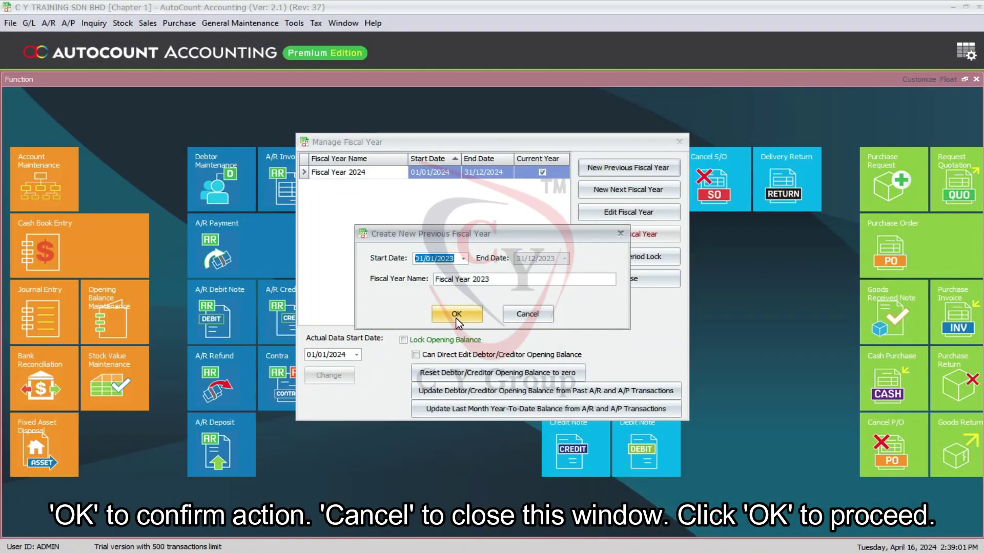
left_click(456, 315)
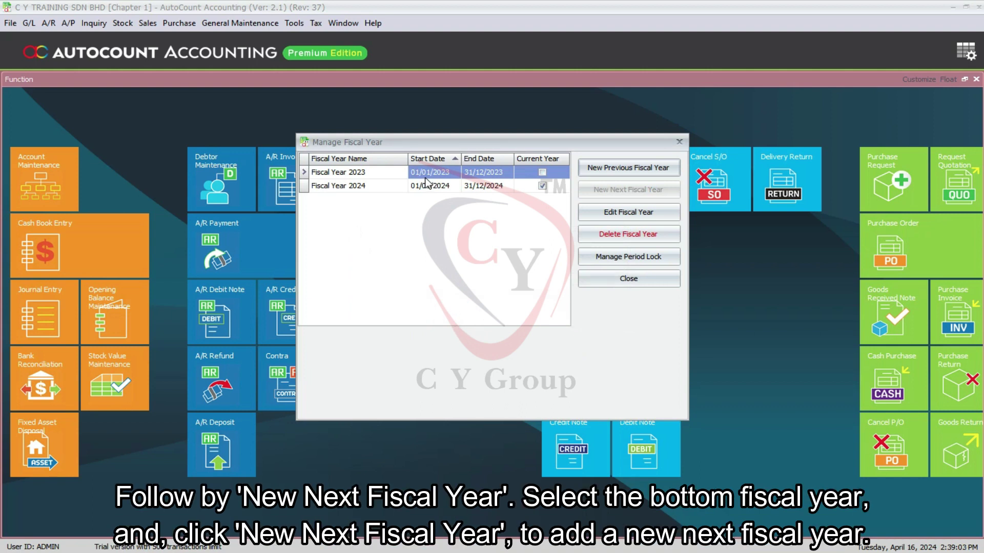
Select Fiscal Year 2024 and create the next year, 2025 (01/01/2025–31/12/2025)
left_click(426, 188)
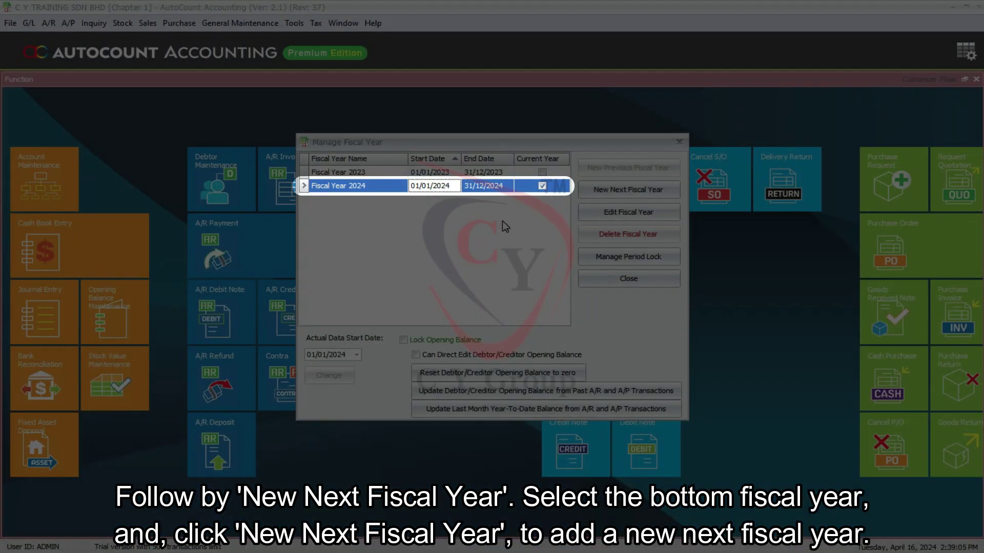
left_click(648, 198)
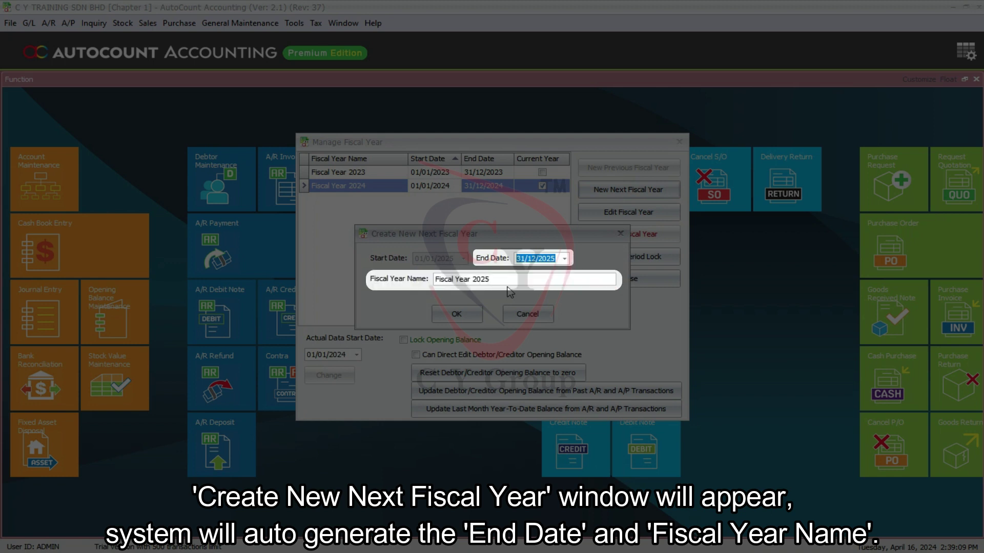
left_click(455, 320)
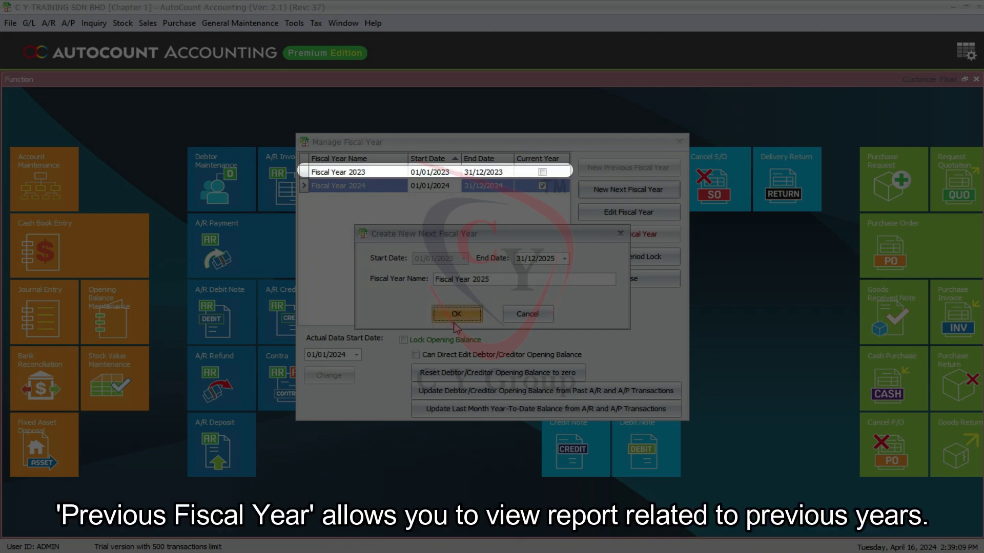
left_click(454, 321)
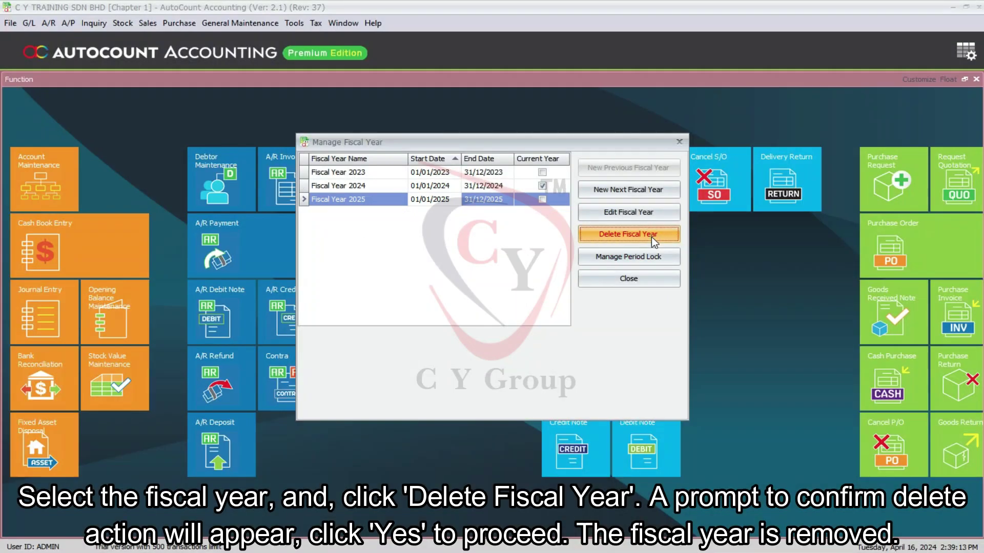
Delete the Fiscal Year 2025 entry and confirm the deletion
left_click(651, 237)
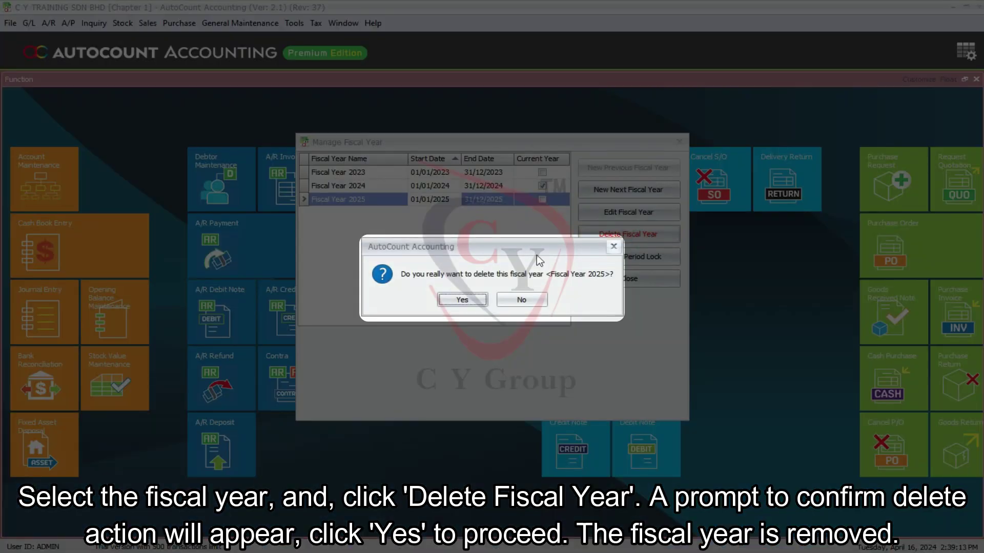
left_click(477, 300)
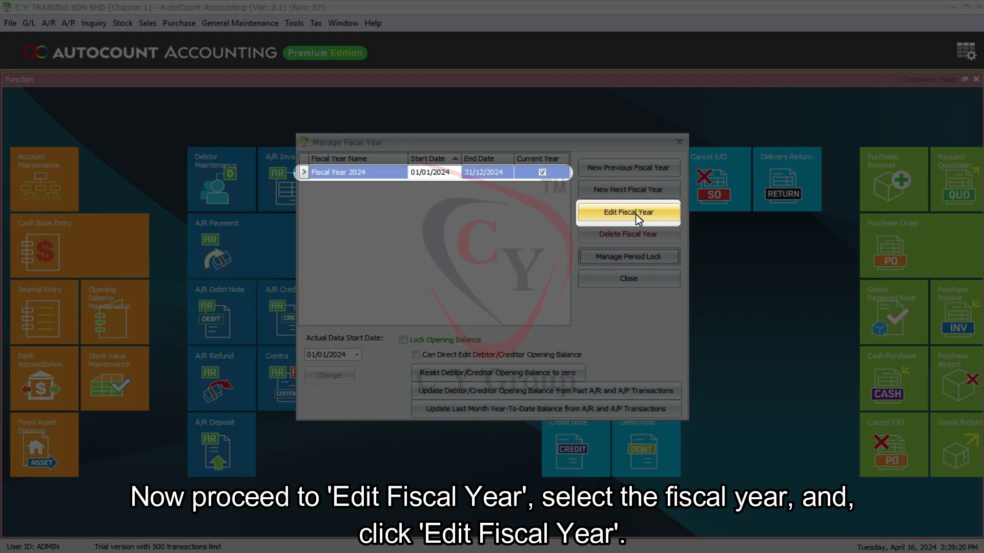
Edit Fiscal Year 2024 so it starts 01/01/2023 and still ends 31/12/2024
left_click(635, 214)
left_click(446, 257)
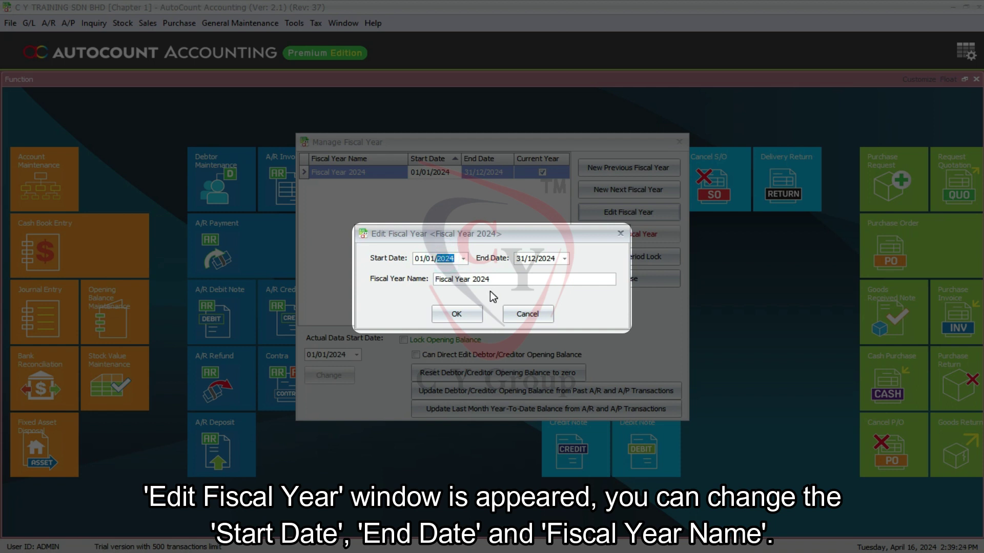
key("Down")
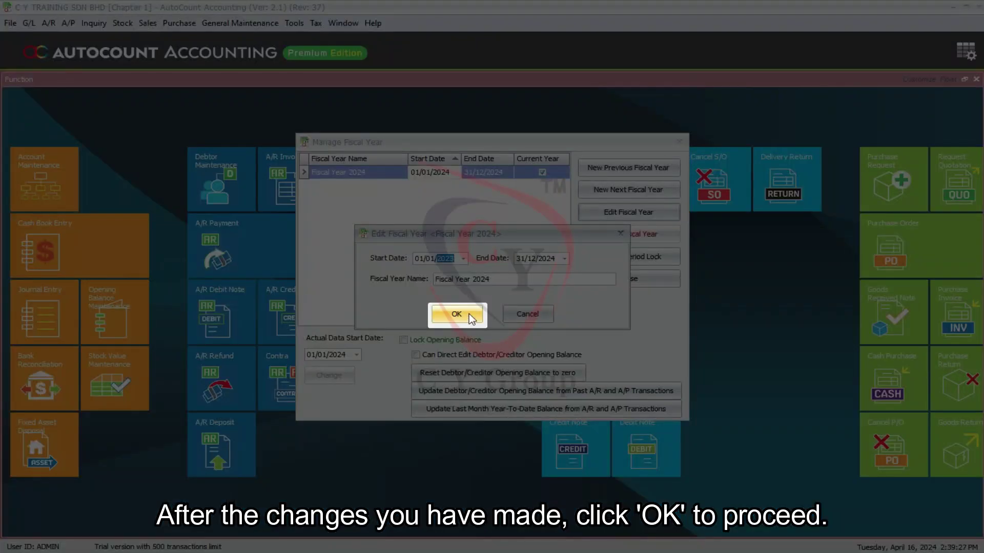
left_click(469, 314)
left_click(430, 174)
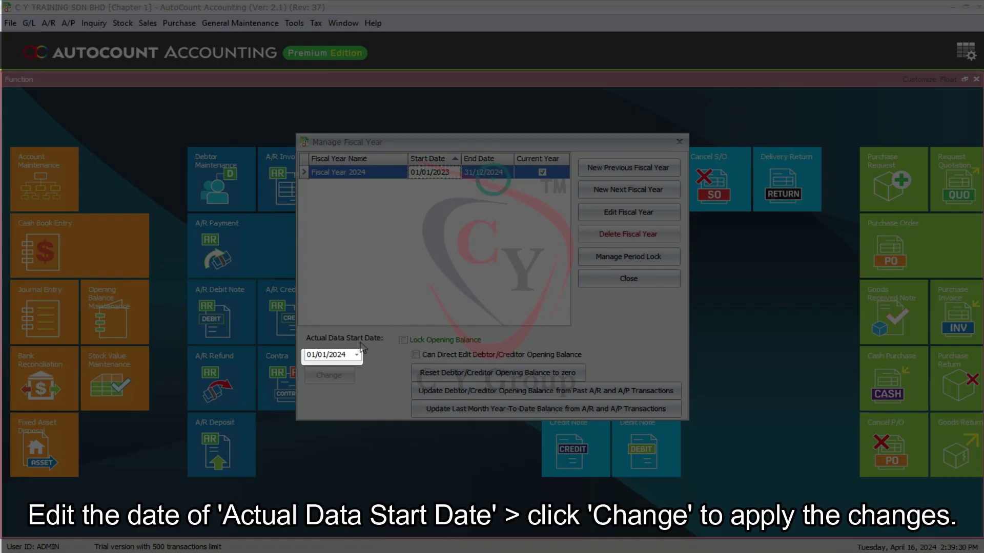
Enter 01/01/2023 as the Actual Data Start Date and apply the change
left_click(336, 355)
type("22")
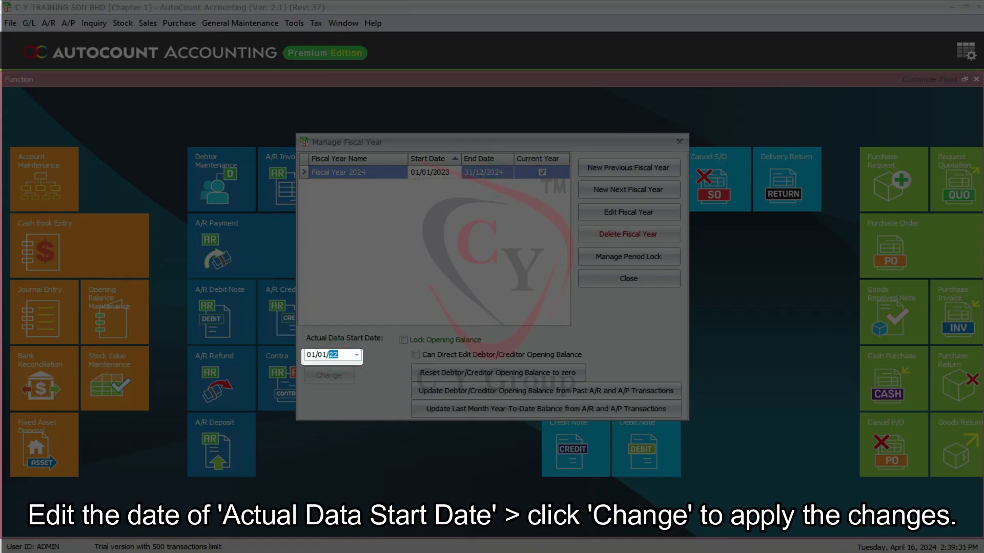
type("2")
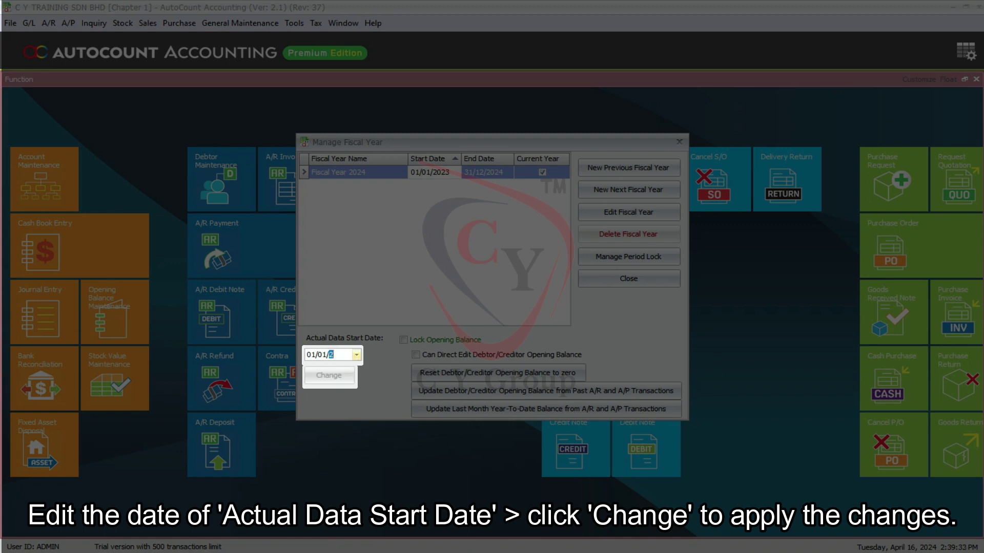
type("023")
left_click(336, 376)
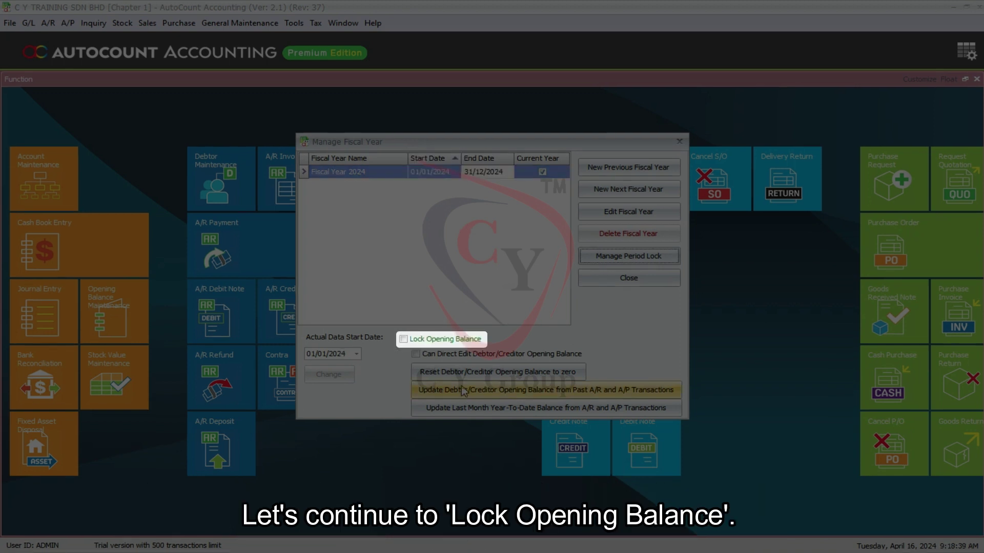
Toggle Lock Opening Balance on then off, and enable direct debtor/creditor opening-balance editing
left_click(403, 340)
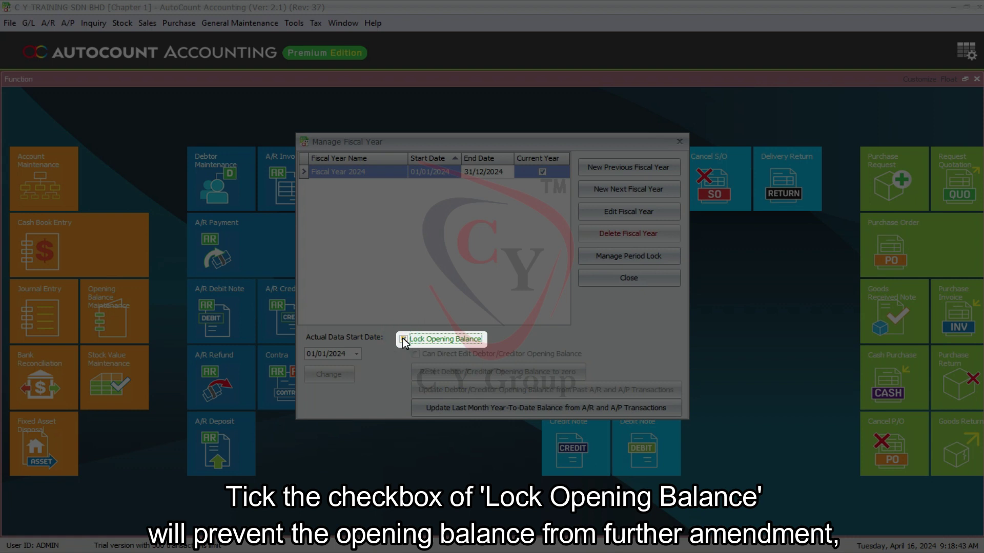
left_click(404, 341)
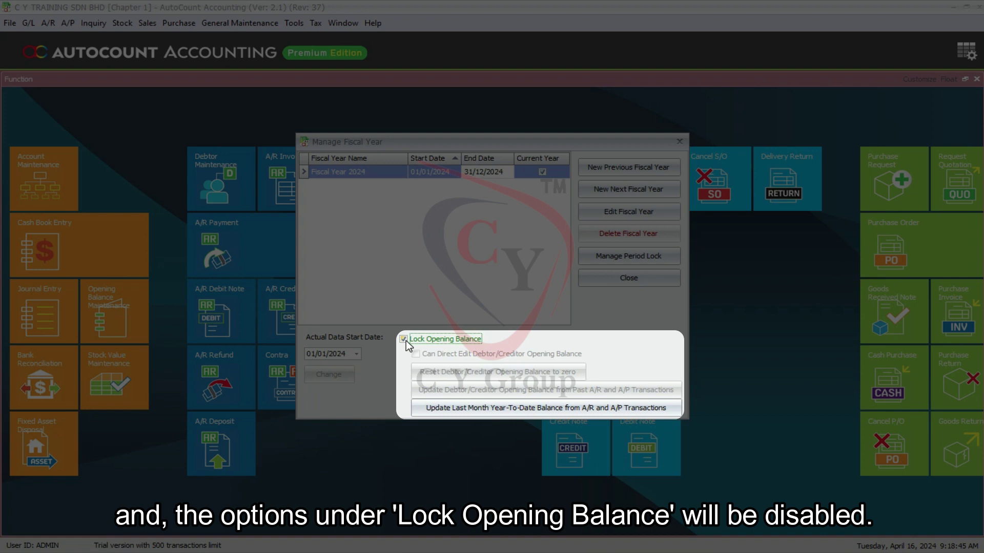
left_click(405, 340)
left_click(418, 354)
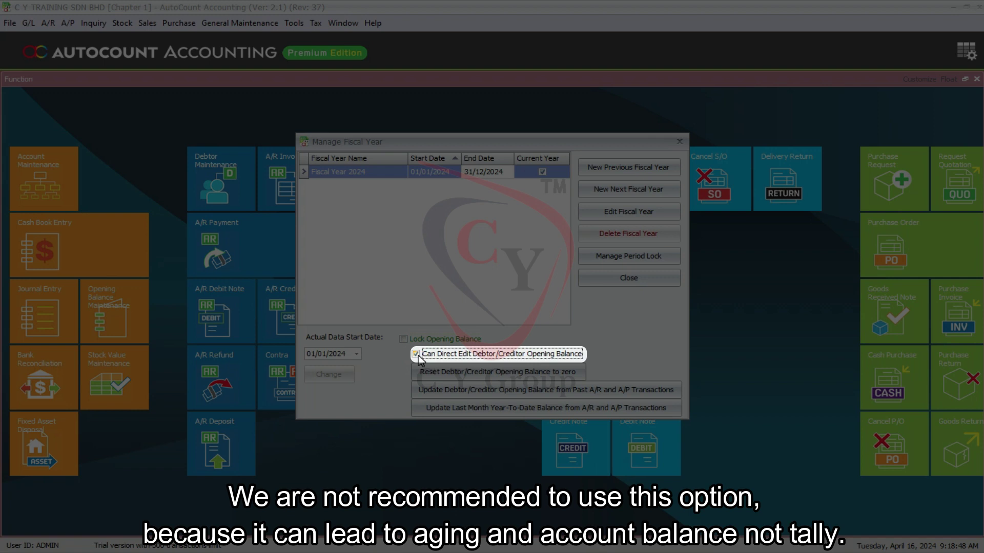
Untick Can Direct Edit Debtor/Creditor Opening Balance for Fiscal Year 2024
left_click(416, 355)
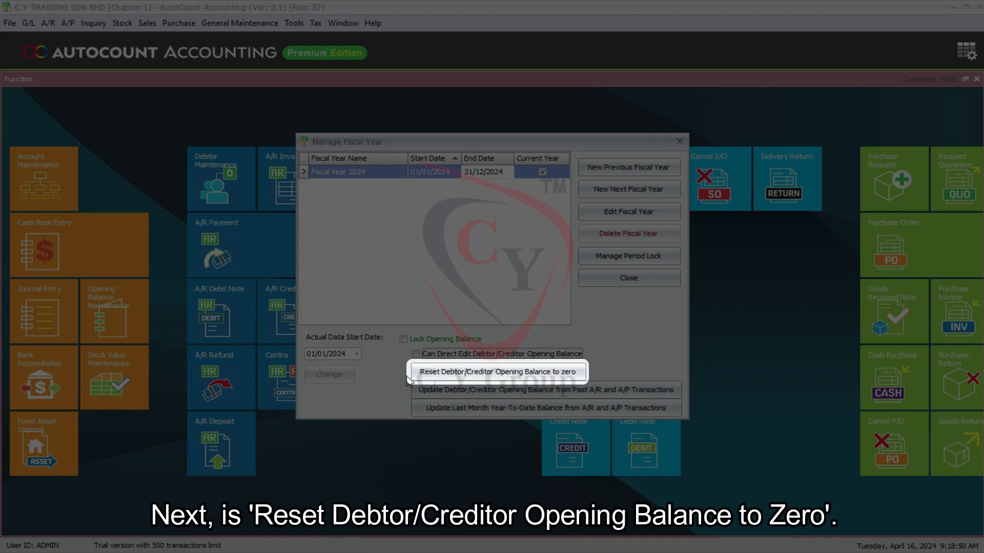
Reset debtor/creditor opening balances to zero, accepting both confirmation prompts
left_click(479, 372)
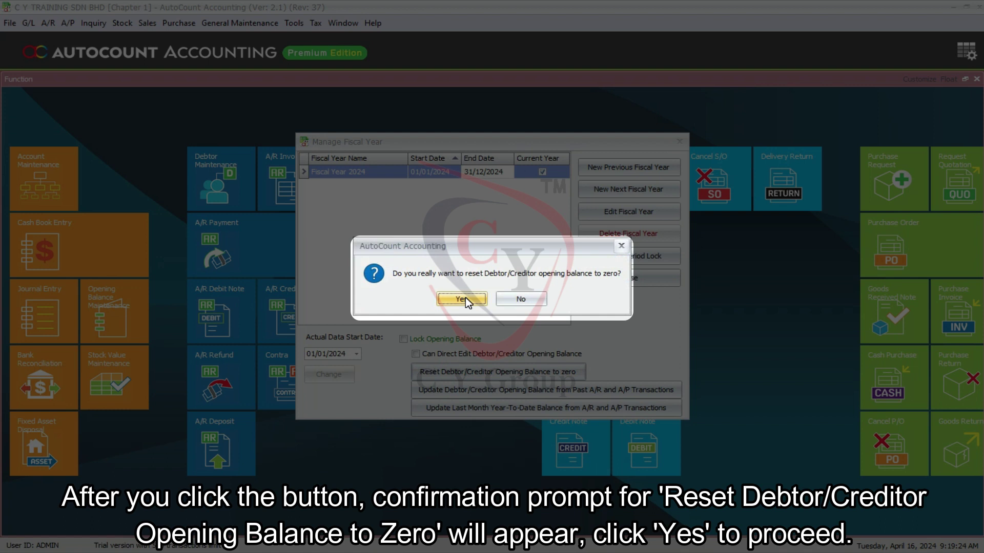
left_click(465, 298)
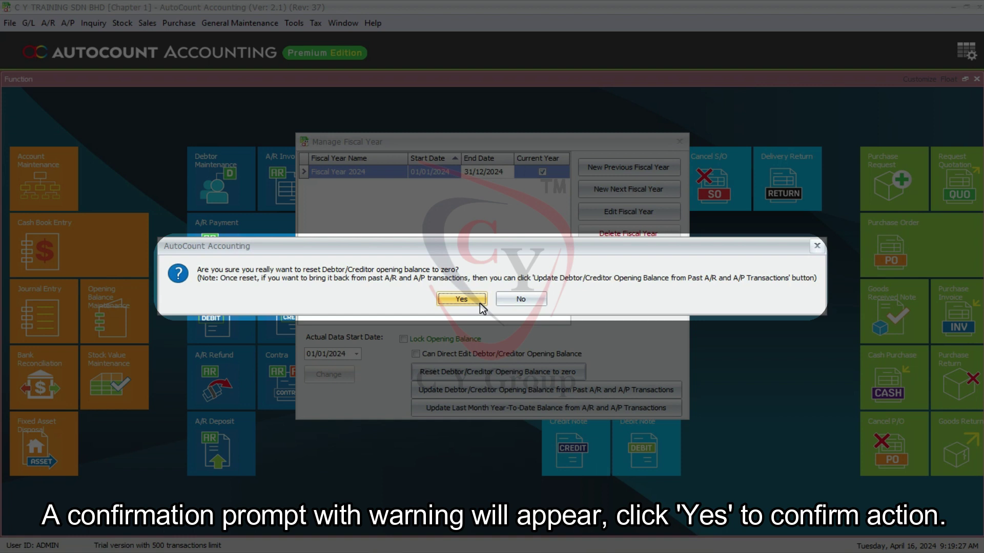
left_click(479, 303)
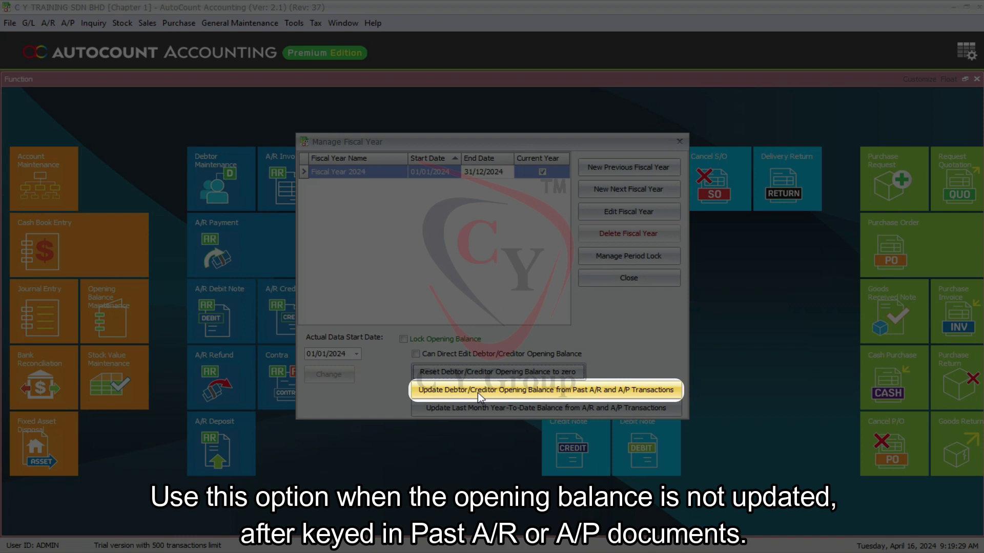
Update opening balances from past A/R and A/P transactions, then request last month's YTD update
left_click(477, 393)
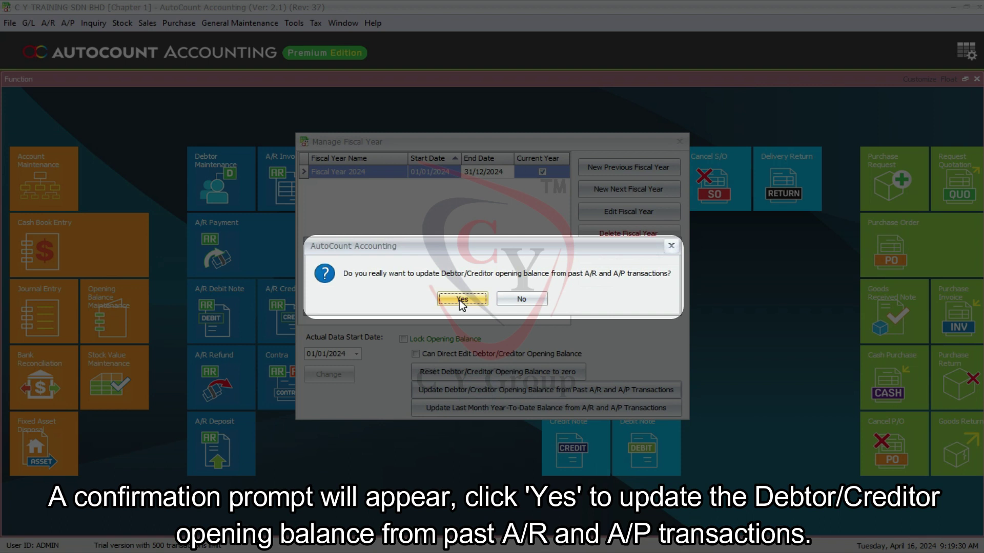
left_click(461, 299)
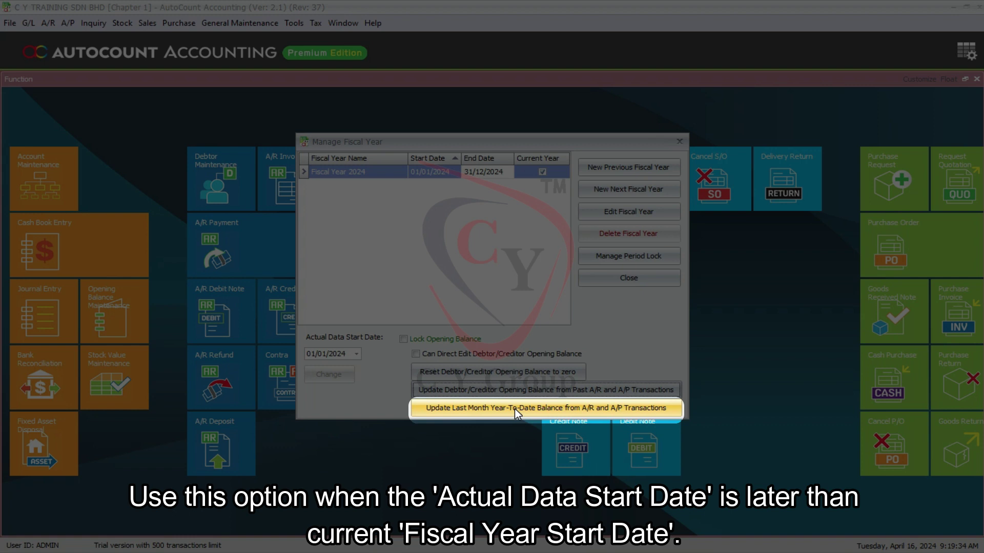
left_click(515, 409)
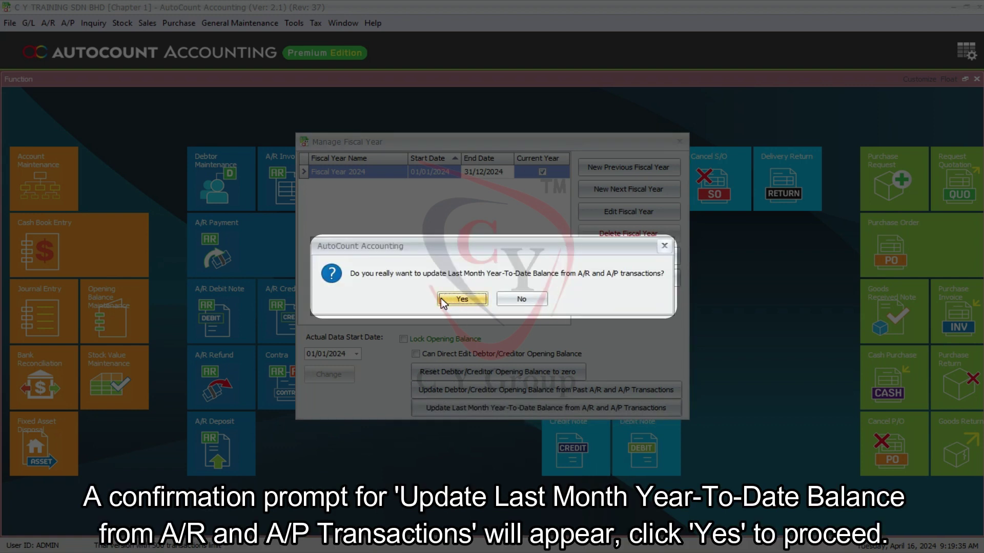